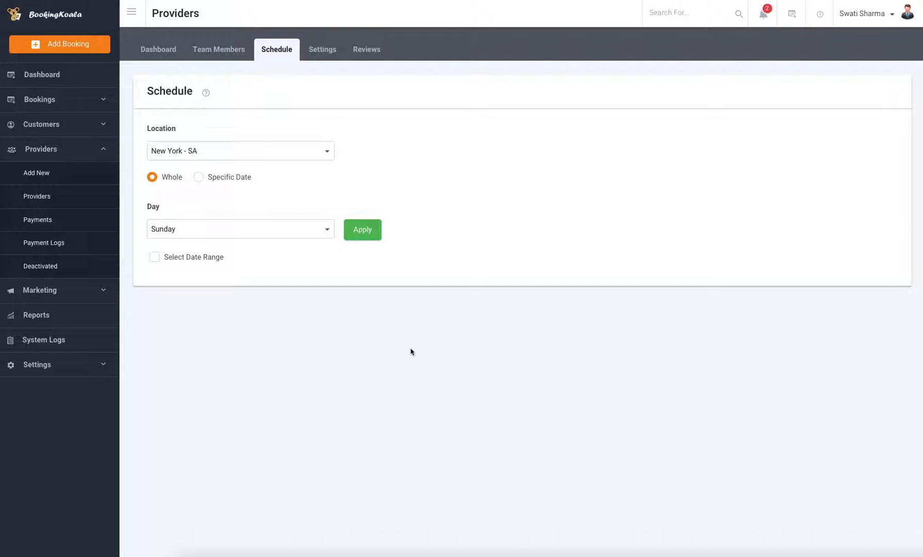
Load the Sunday schedule for the New York - SA location using the Whole option
left_click(183, 234)
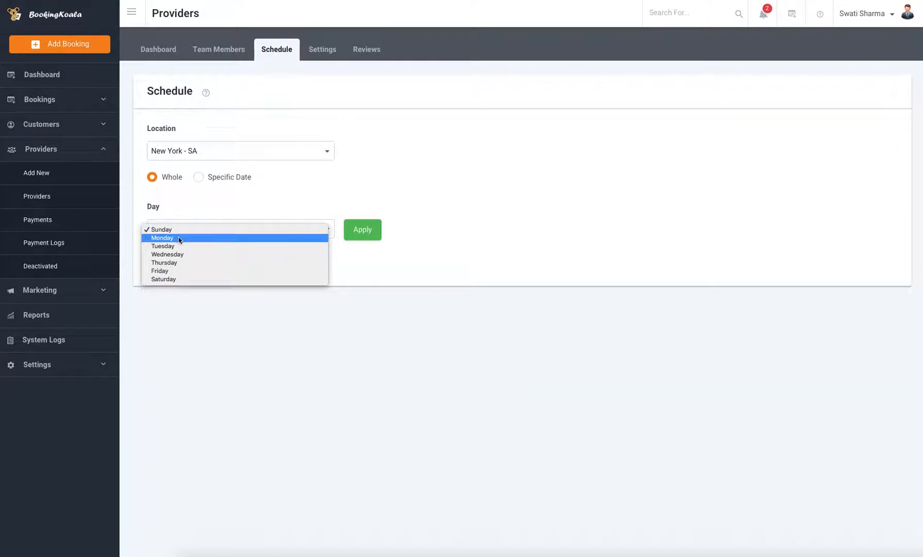
left_click(196, 229)
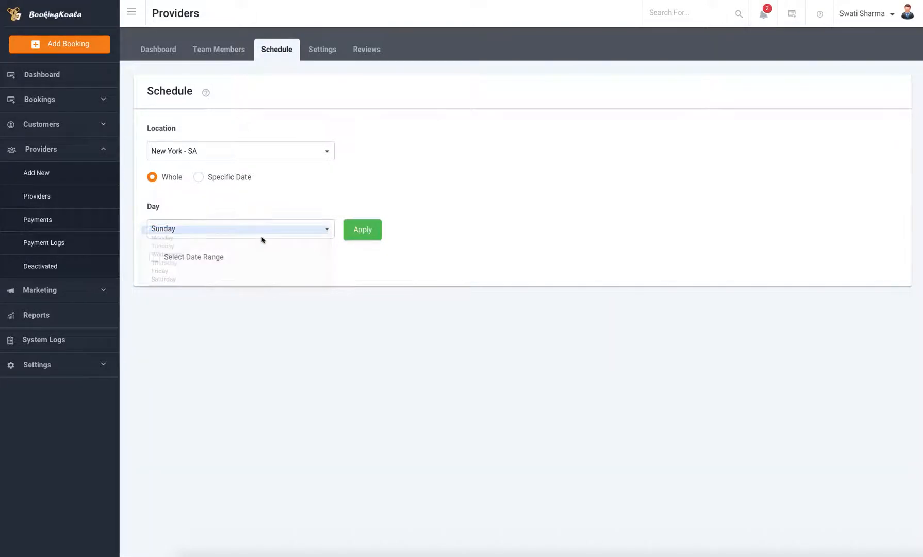
left_click(371, 235)
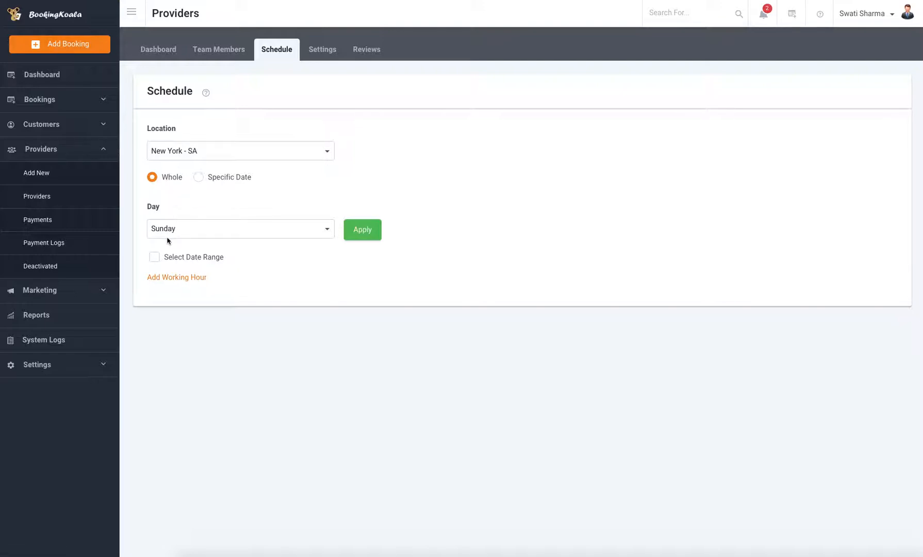
Add and save Sunday working hours from 08:00 AM to 05:00 PM, starting 03/18/2018 and repeating every week
left_click(177, 277)
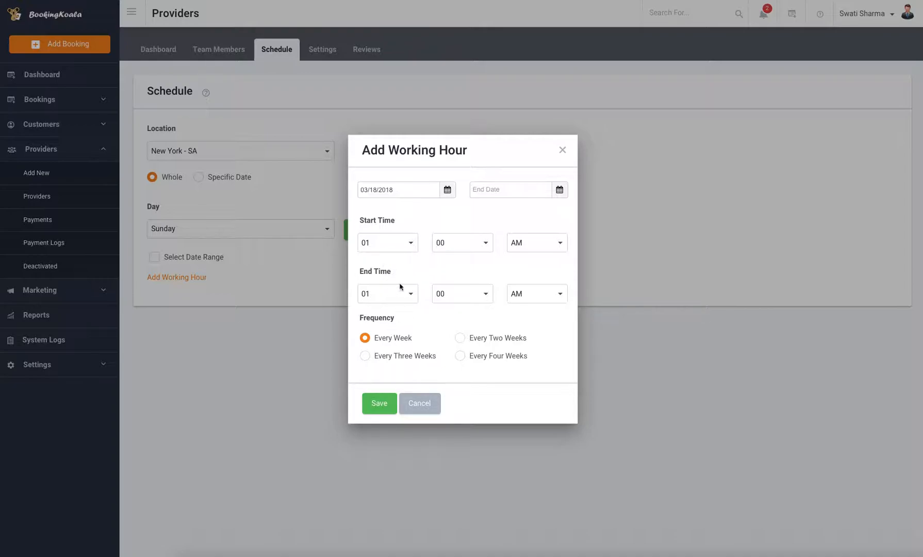
left_click(397, 243)
left_click(381, 301)
left_click(399, 294)
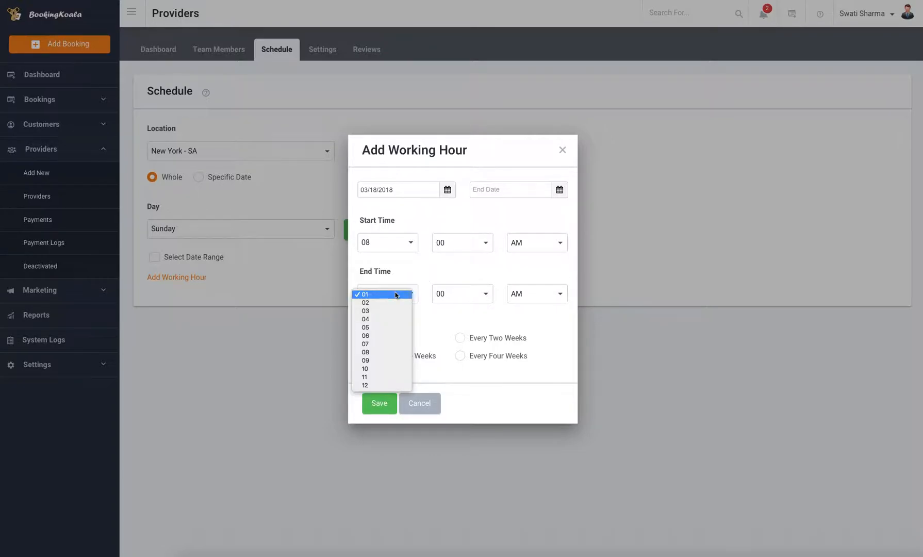
left_click(384, 326)
left_click(536, 294)
left_click(521, 307)
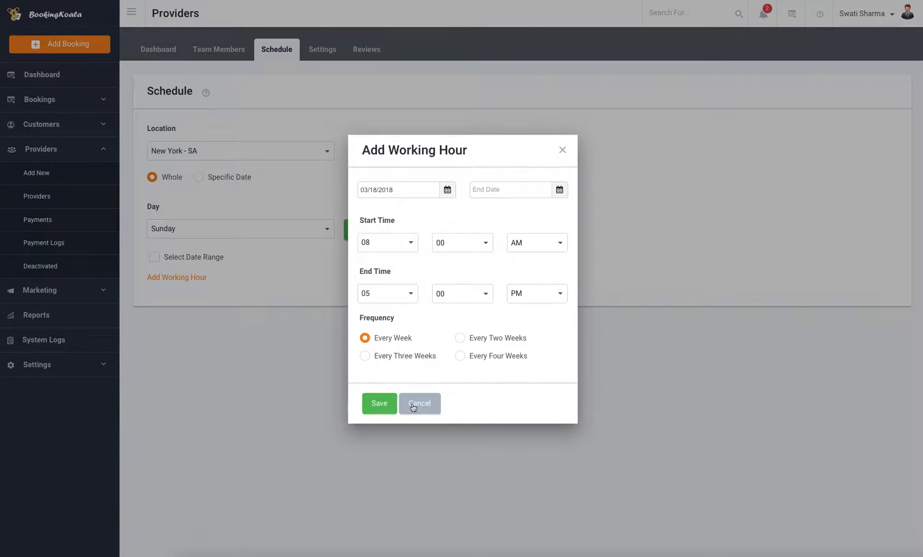
left_click(380, 405)
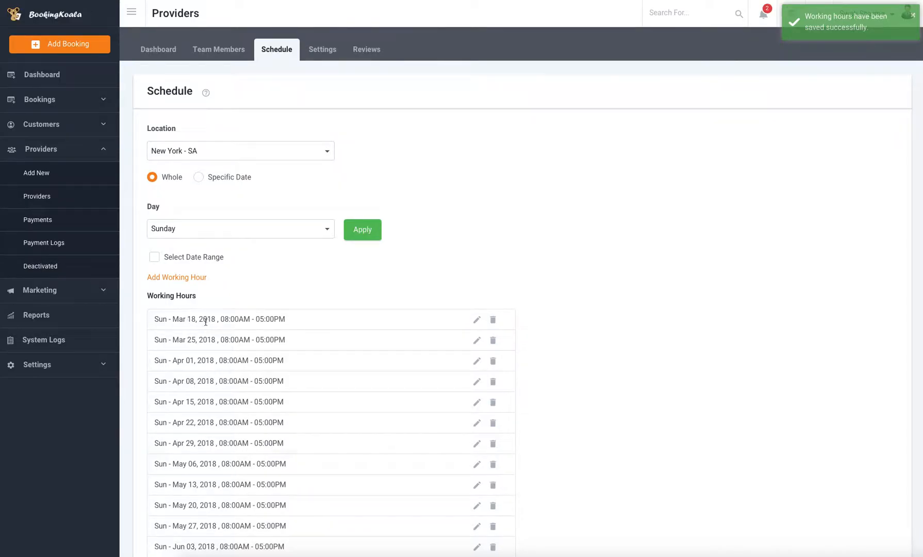
Look over the saved Sunday working hours and load the schedule for Monday
left_click_drag(177, 321, 304, 324)
scroll(305, 324, "down", 1)
left_click(209, 321)
scroll(243, 322, "down", 1)
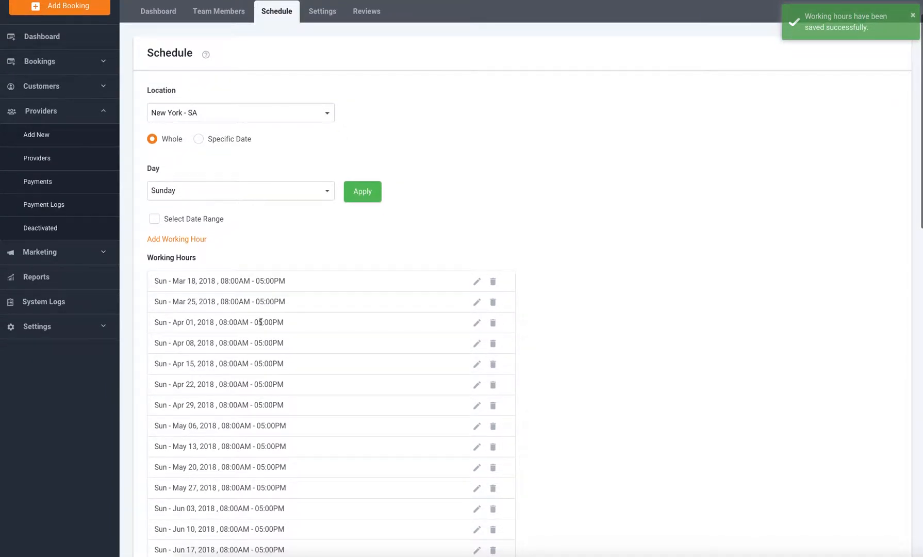
scroll(261, 322, "down", 1)
scroll(225, 309, "up", 3)
left_click(206, 229)
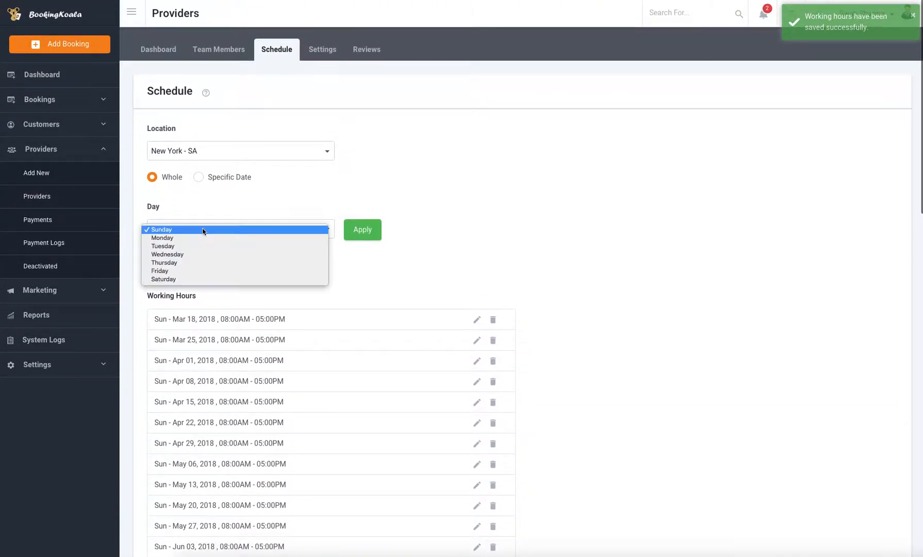
left_click(201, 240)
left_click(355, 237)
scroll(246, 303, "down", 1)
scroll(245, 301, "down", 1)
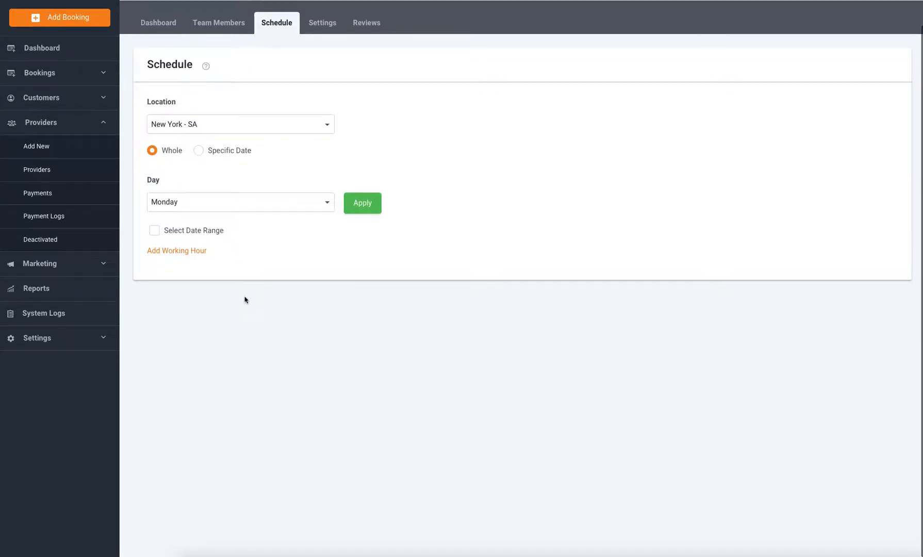
Limit the Monday schedule to a date range starting 04/18/2018 with no end date, and apply it
left_click(187, 233)
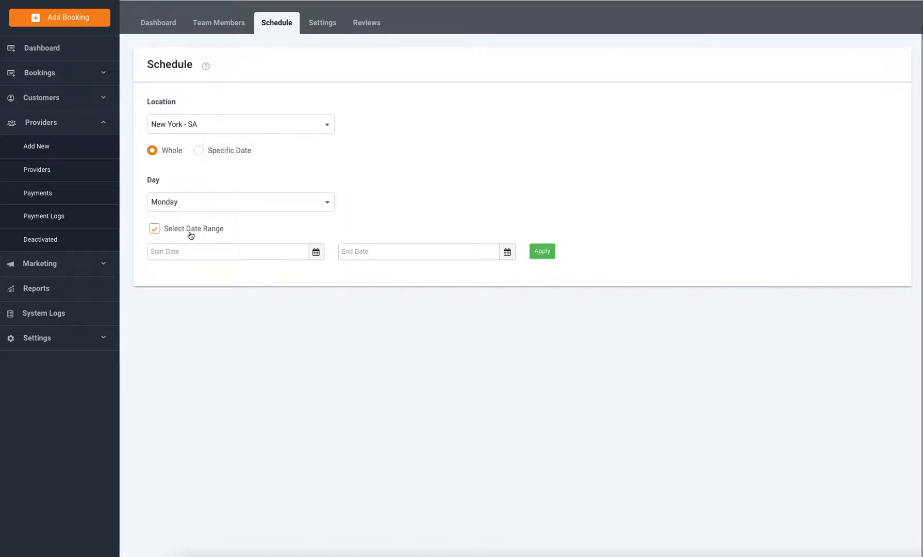
left_click(315, 251)
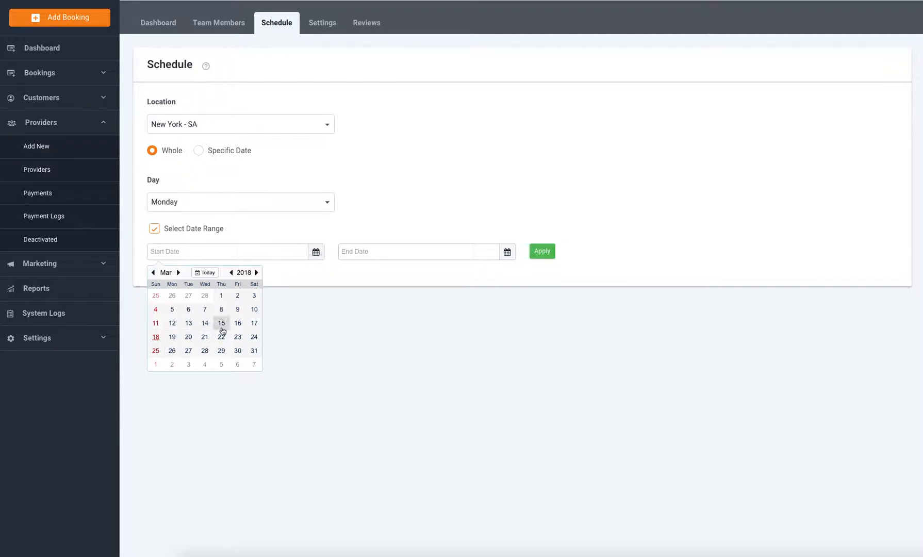
left_click(177, 272)
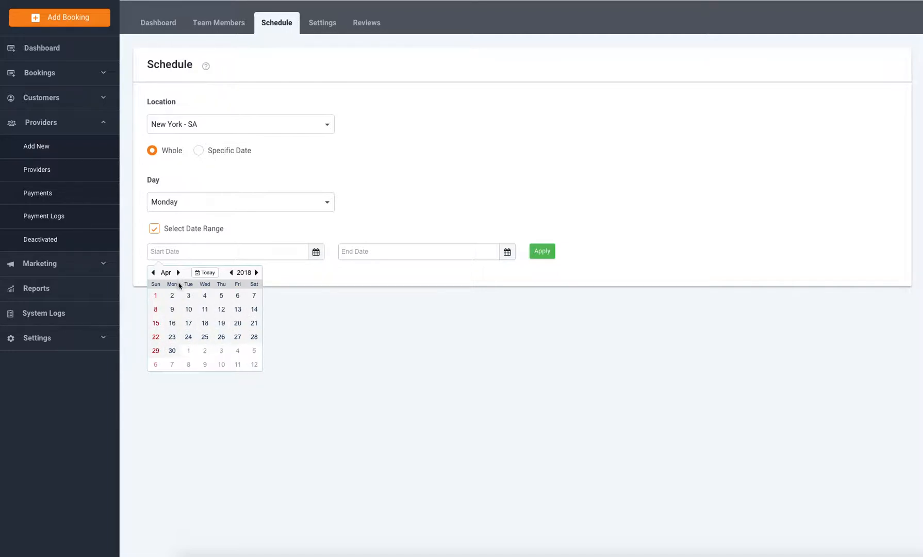
left_click(207, 324)
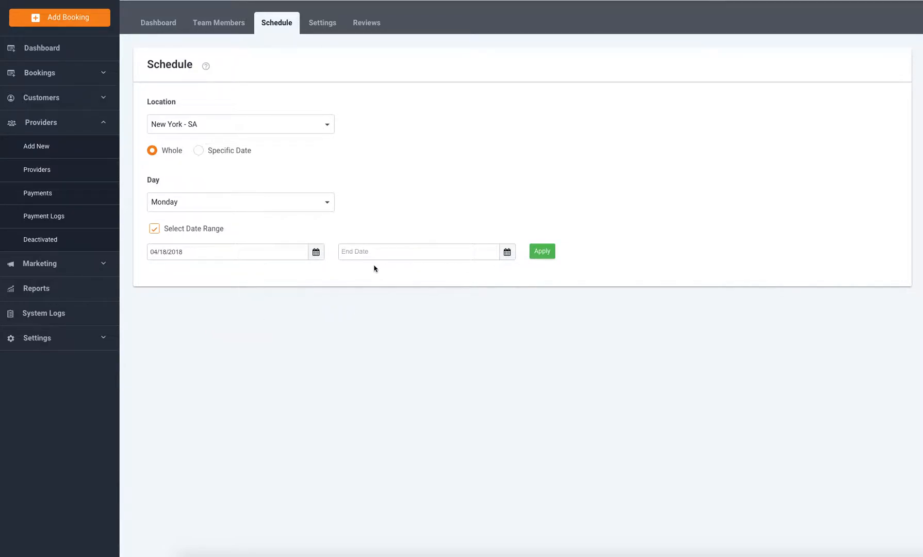
left_click(541, 257)
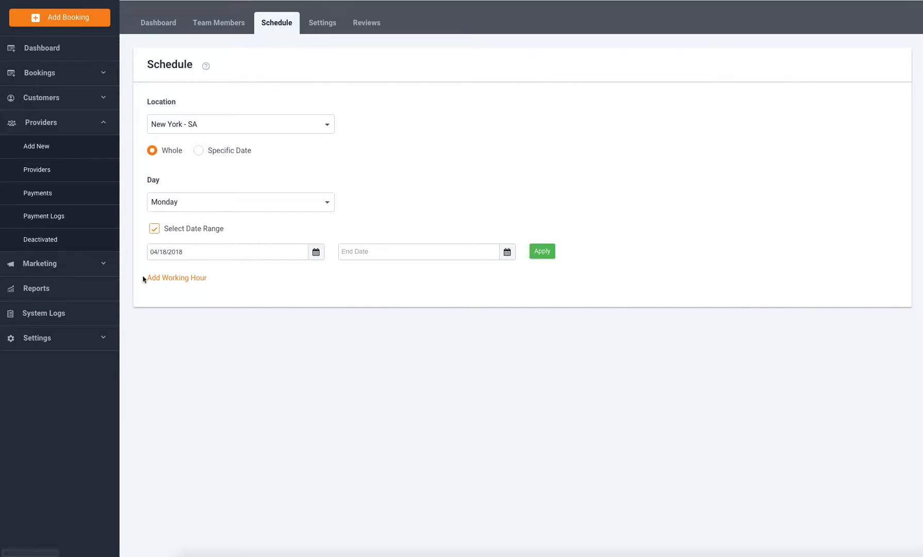
Add and save Monday working hours from 09:00 AM to 03:00 PM, starting 04/18/2018 and repeating every week
left_click(177, 278)
left_click(395, 247)
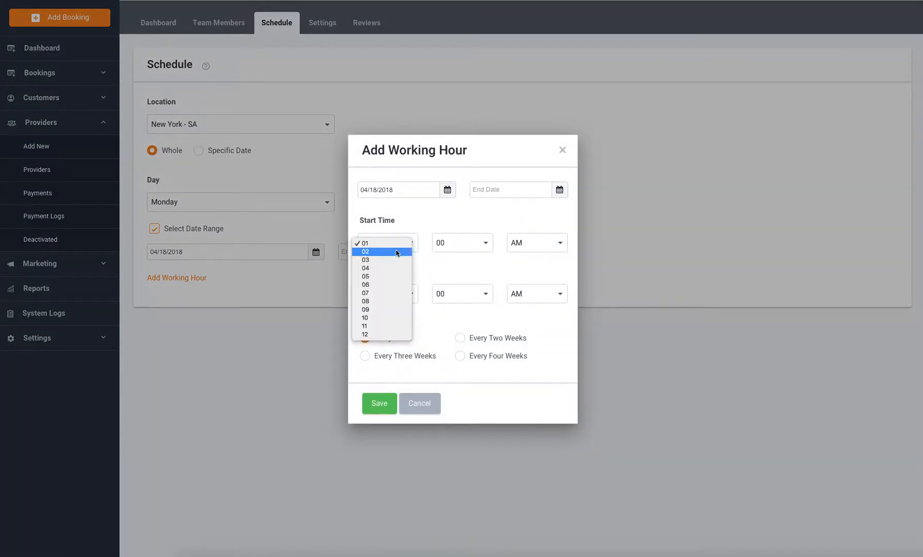
left_click(378, 309)
left_click(521, 242)
left_click(516, 215)
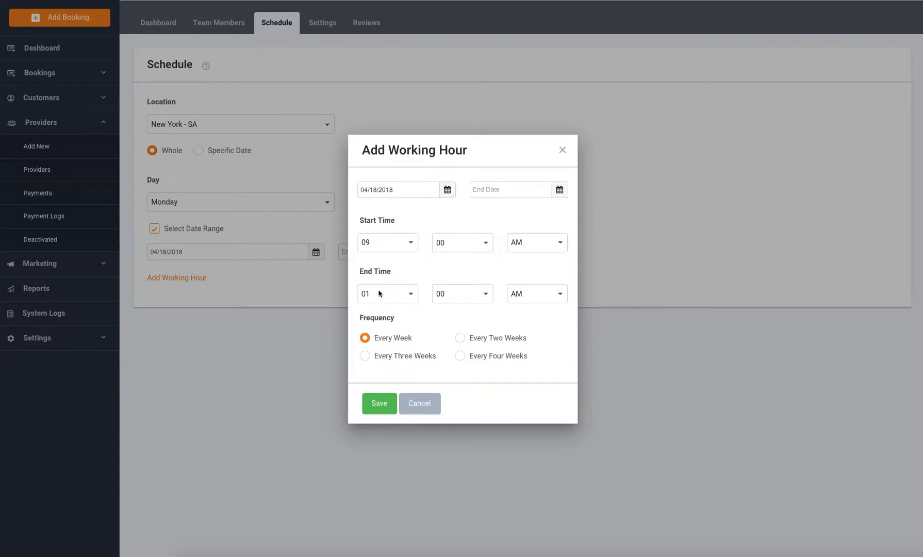
left_click(379, 293)
left_click(379, 311)
left_click(519, 293)
left_click(518, 304)
left_click(379, 403)
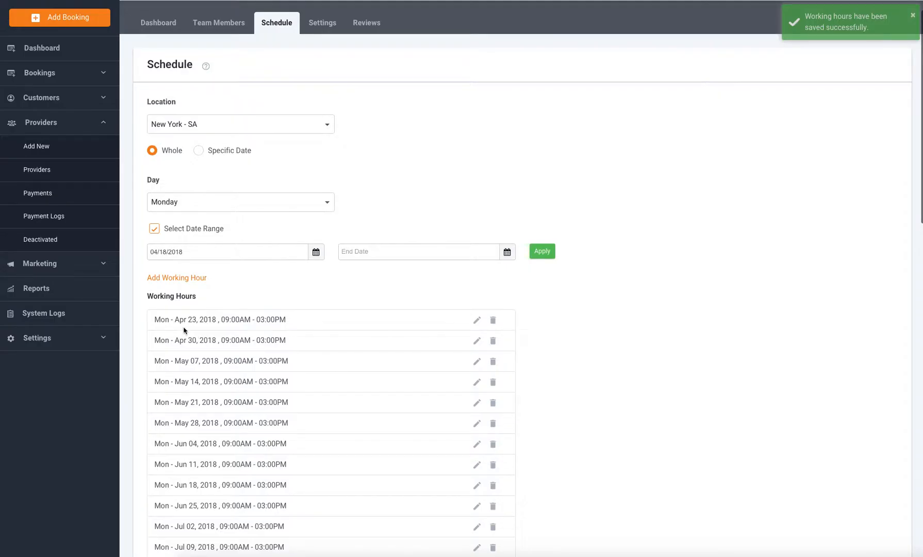
Switch the schedule to the specific date 05/14/2018 and delete the working hours for that day
scroll(220, 323, "down", 1)
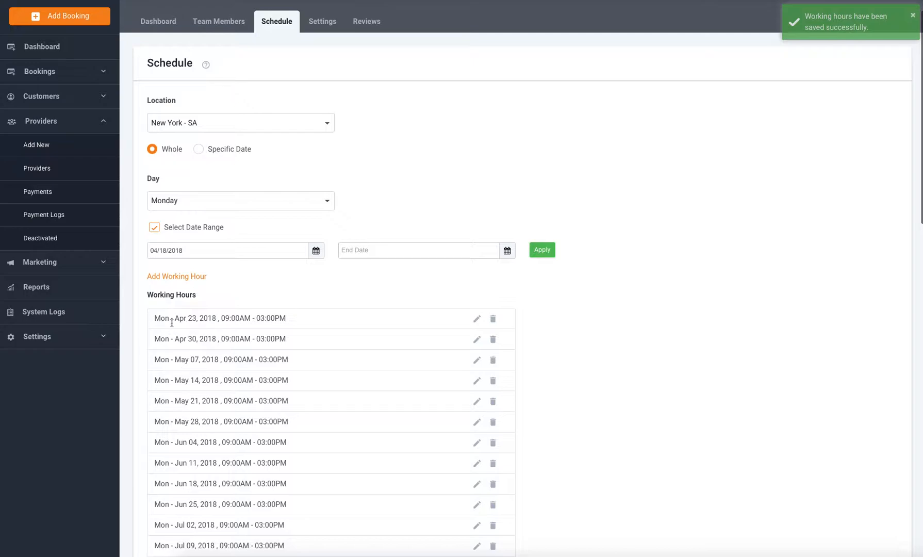
scroll(242, 320, "down", 1)
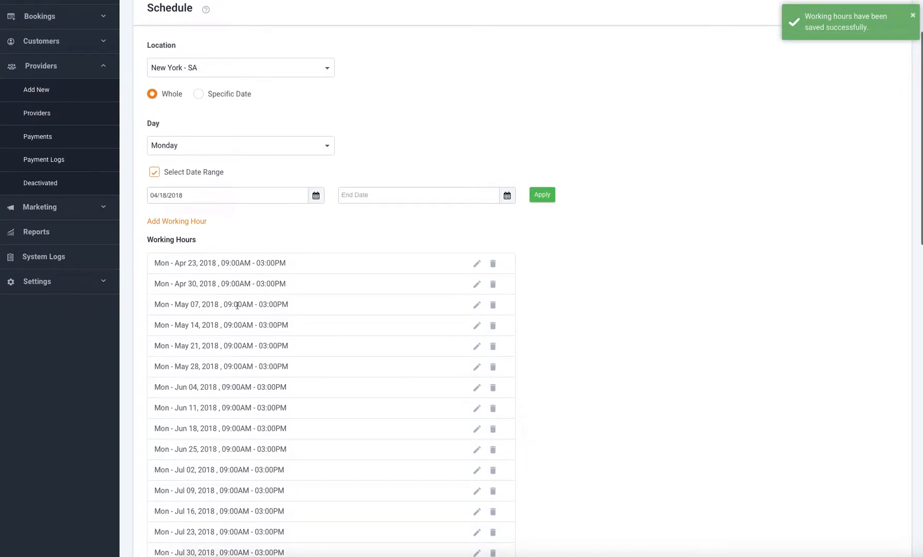
scroll(268, 382, "up", 2)
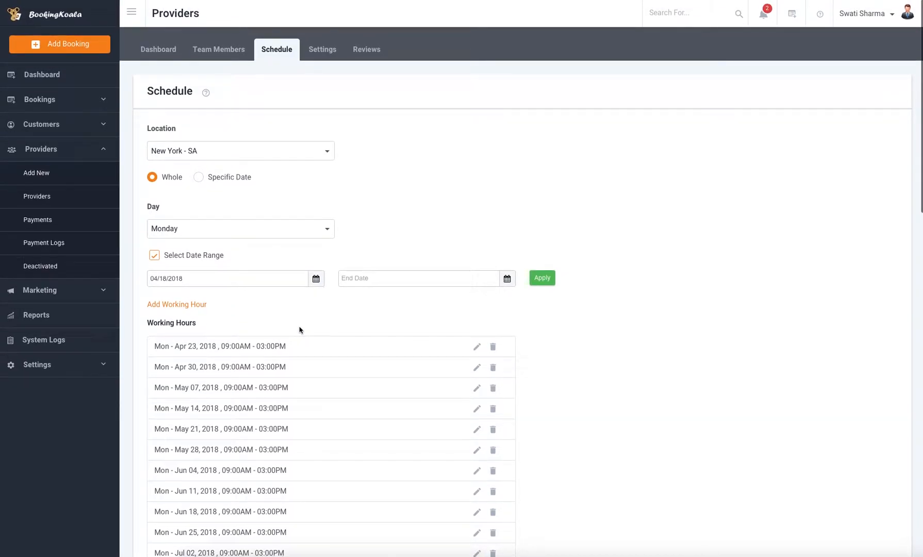
left_click(225, 183)
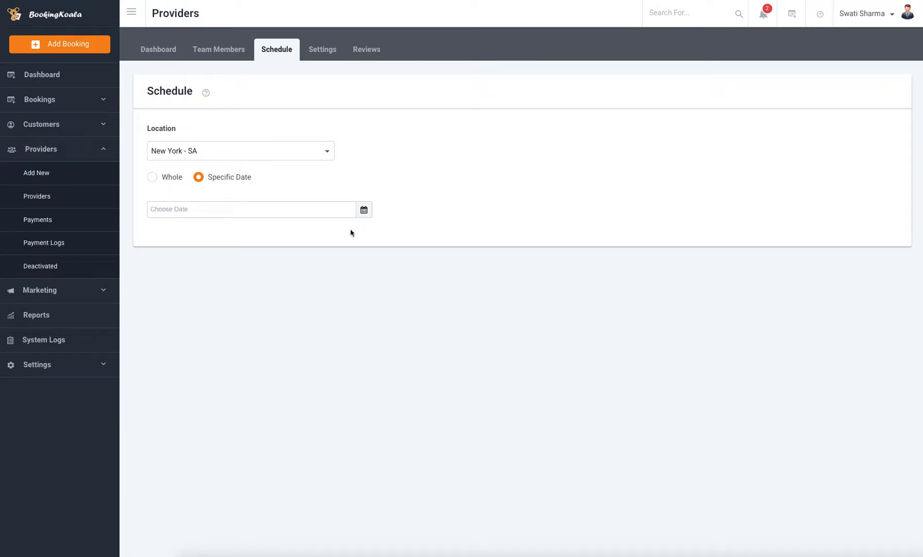
left_click(366, 215)
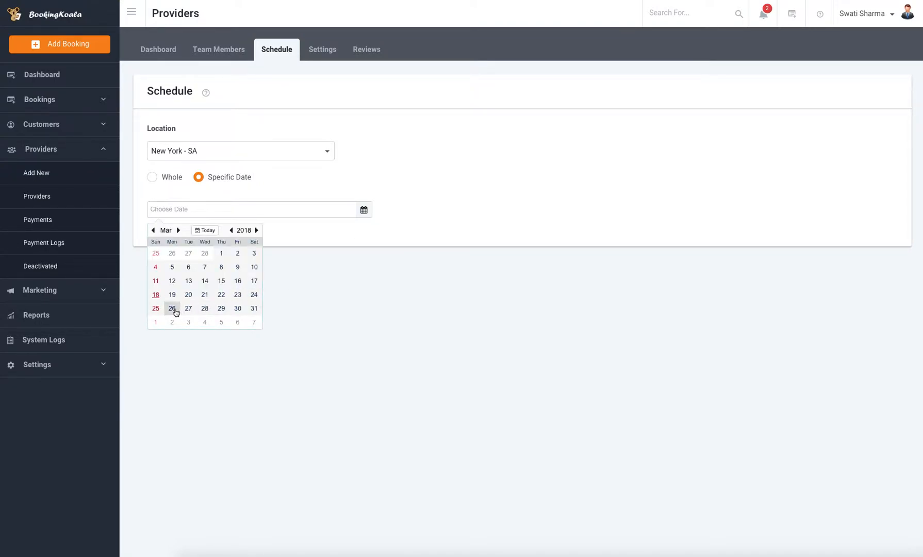
left_click(179, 230)
left_click(178, 230)
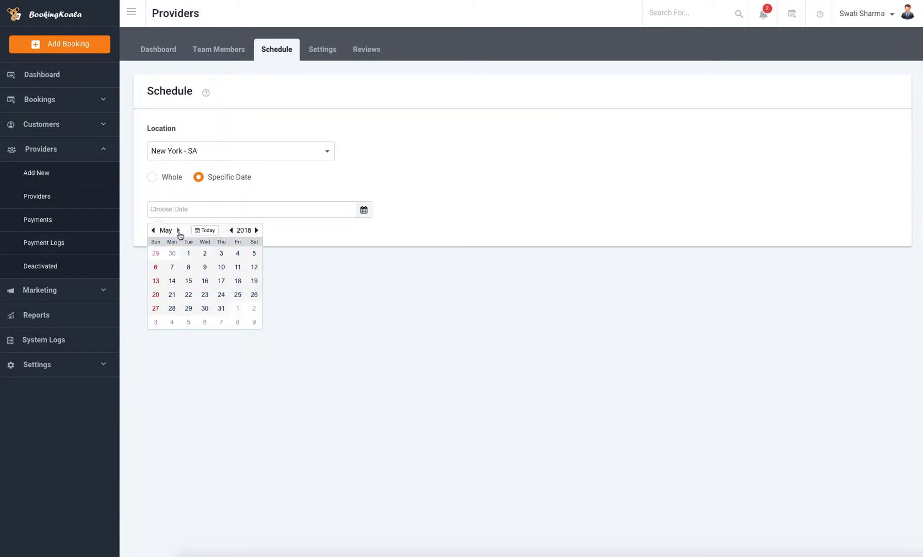
left_click(173, 281)
scroll(389, 263, "down", 1)
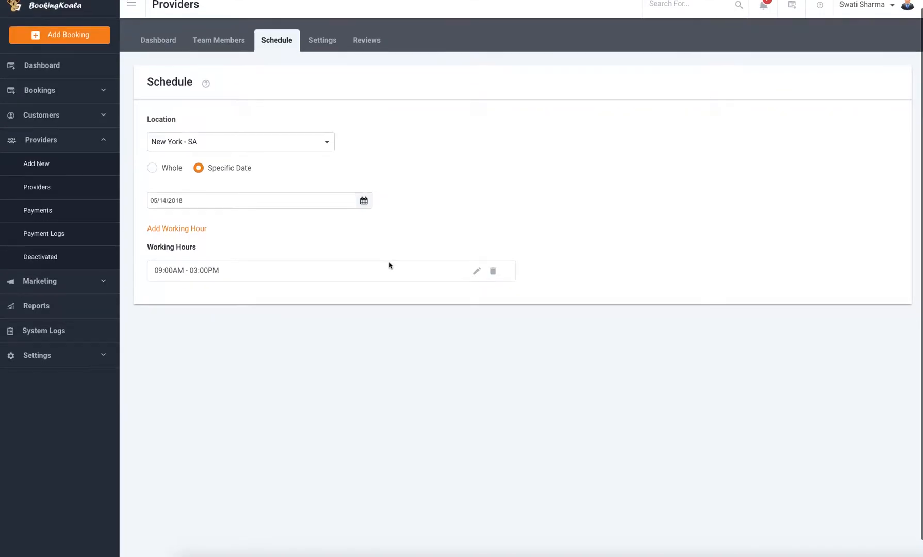
left_click(493, 271)
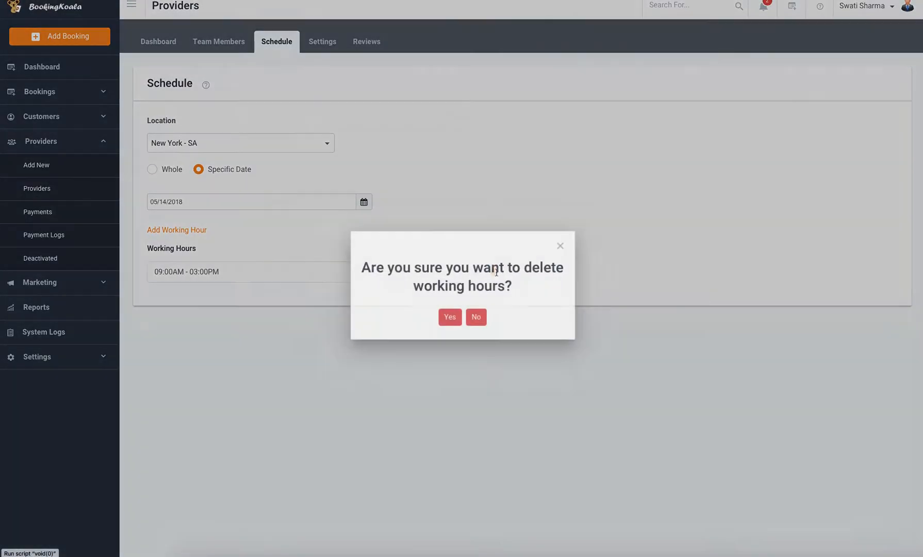
left_click(450, 311)
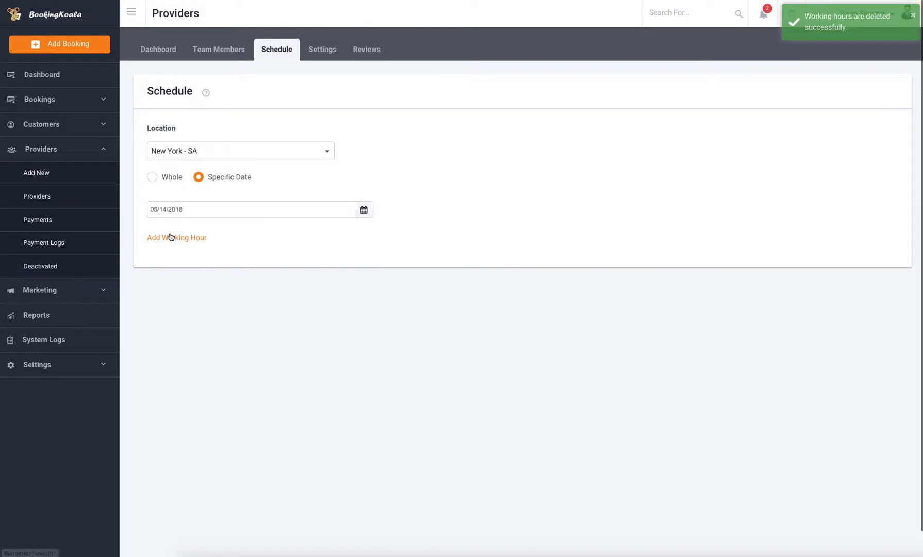
Open the schedule of the individual provider listed below the team and load the working hours for Monday
left_click(37, 188)
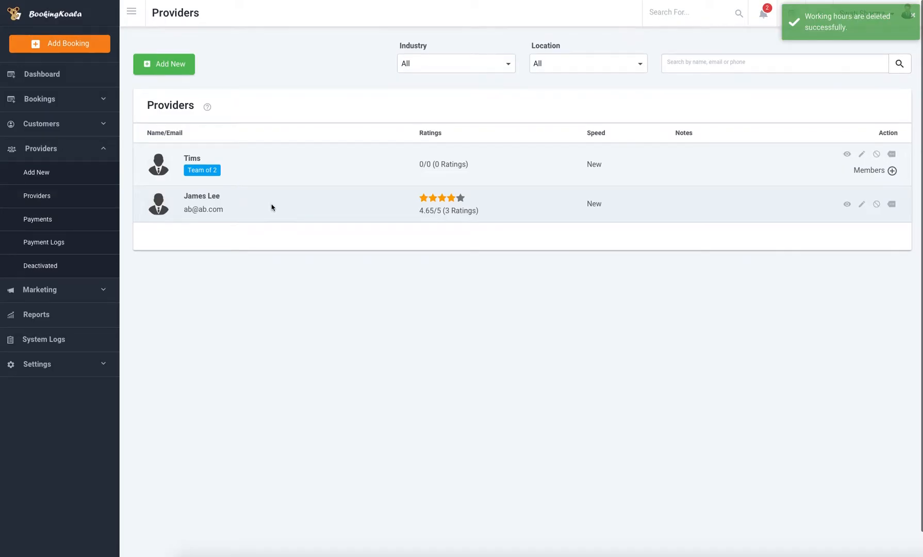
left_click(847, 198)
left_click(261, 41)
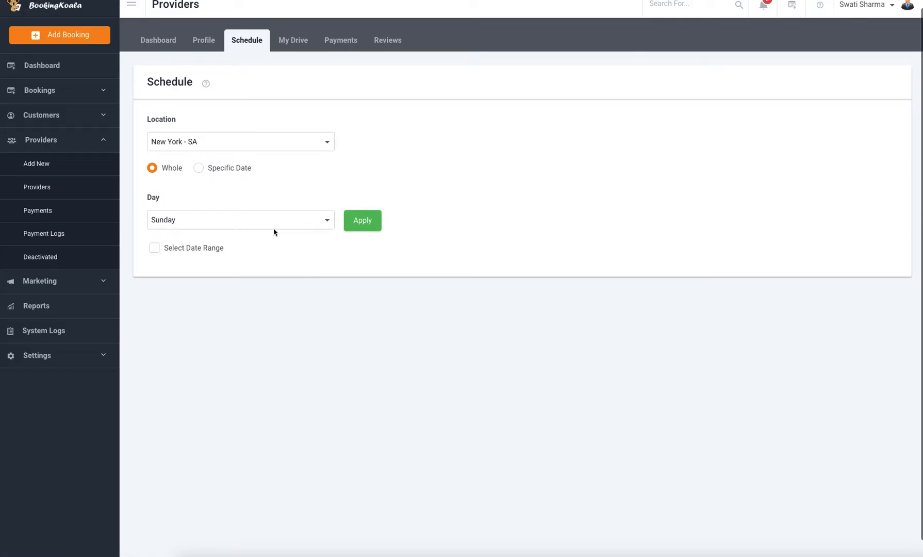
left_click(210, 227)
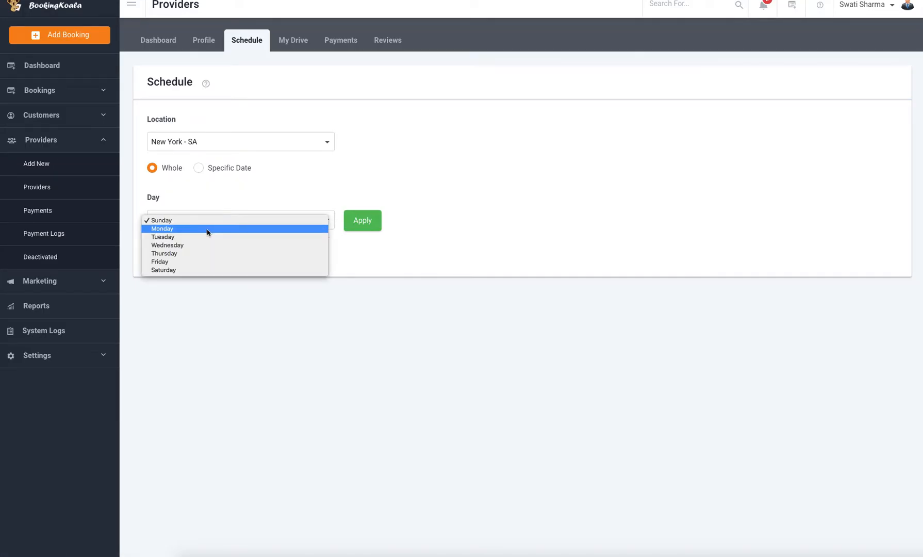
left_click(207, 229)
left_click(361, 226)
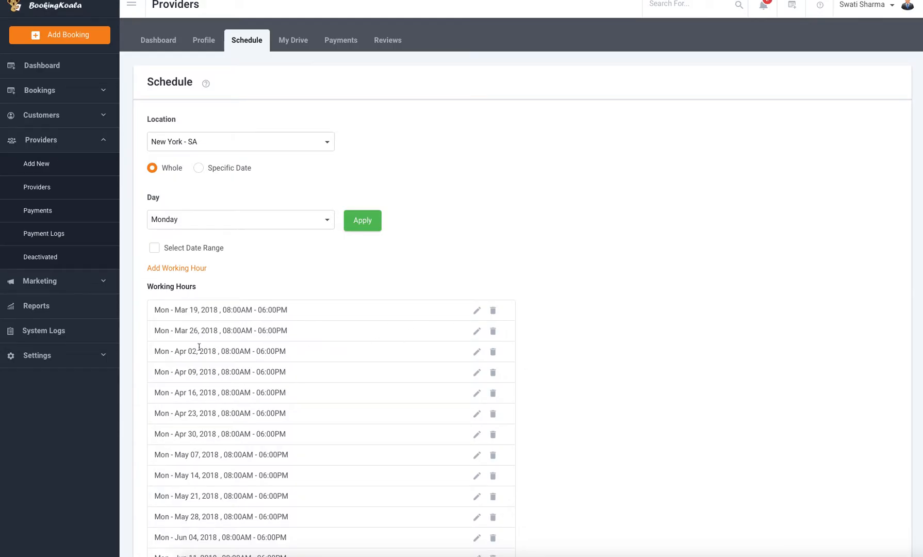
Examine the recurring Monday dates and working hours in the individual provider's schedule
scroll(385, 324, "down", 2)
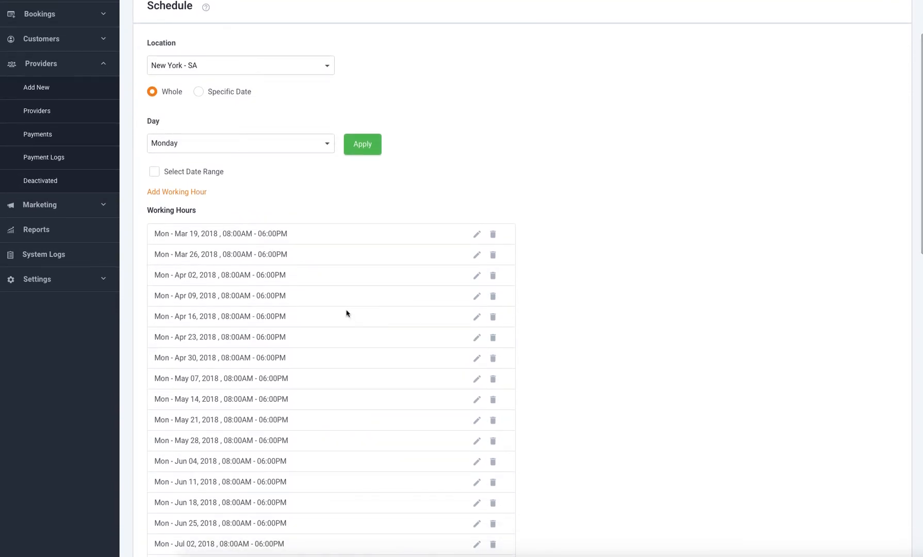
scroll(338, 297, "up", 2)
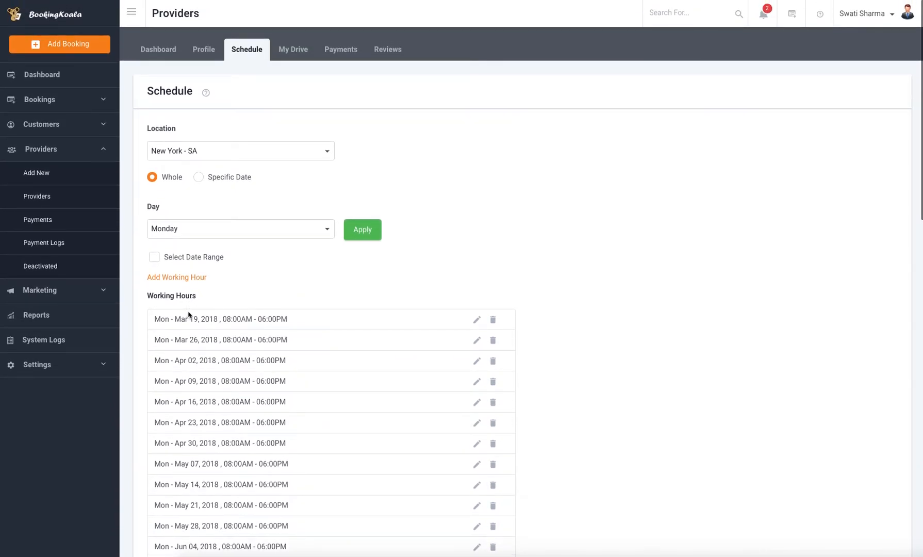
scroll(232, 322, "down", 2)
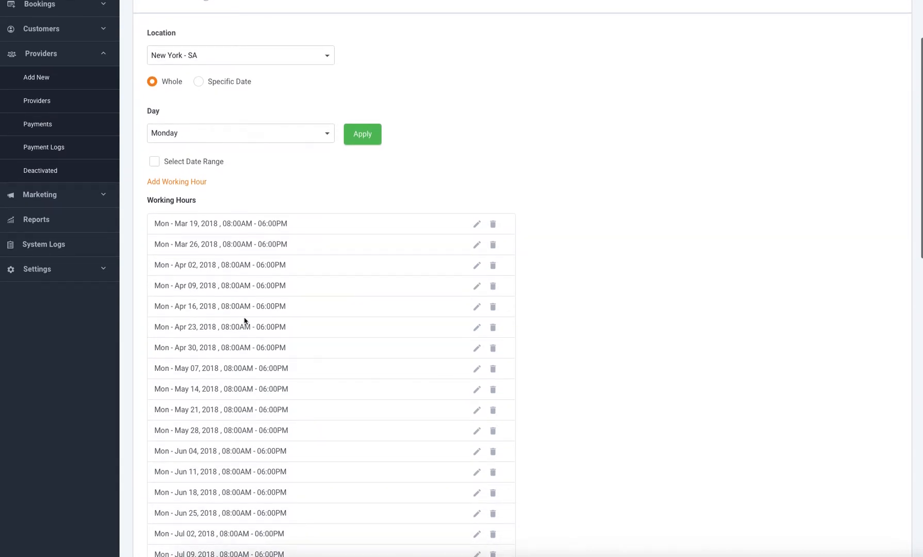
scroll(246, 314, "down", 2)
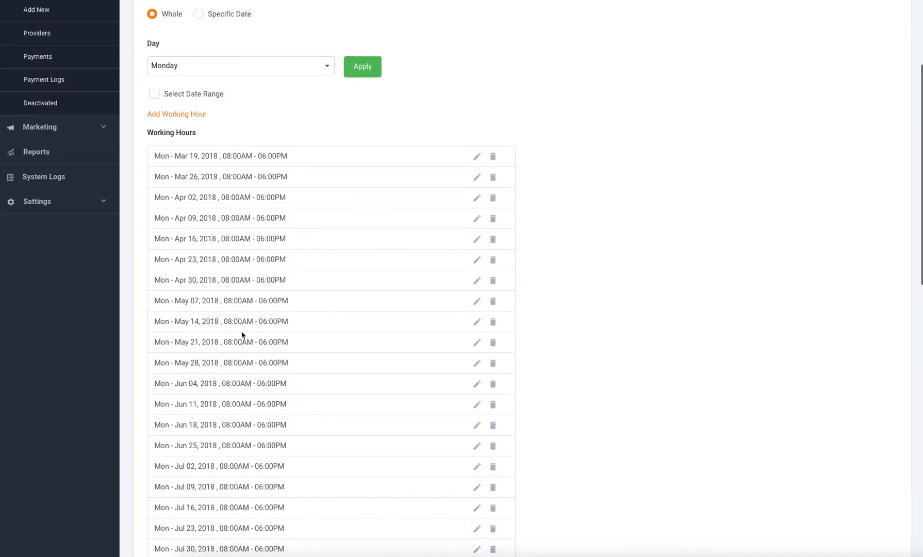
scroll(240, 333, "up", 3)
scroll(237, 331, "up", 1)
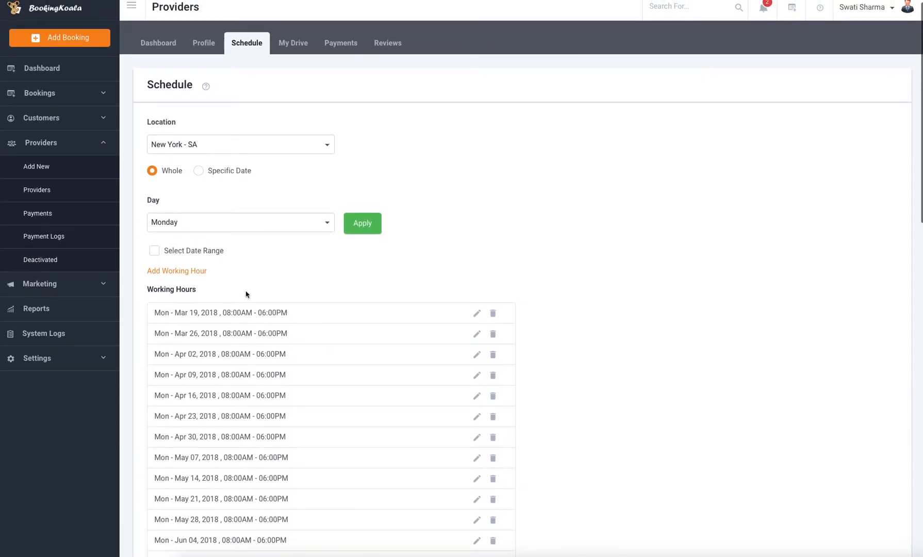
scroll(294, 317, "down", 1)
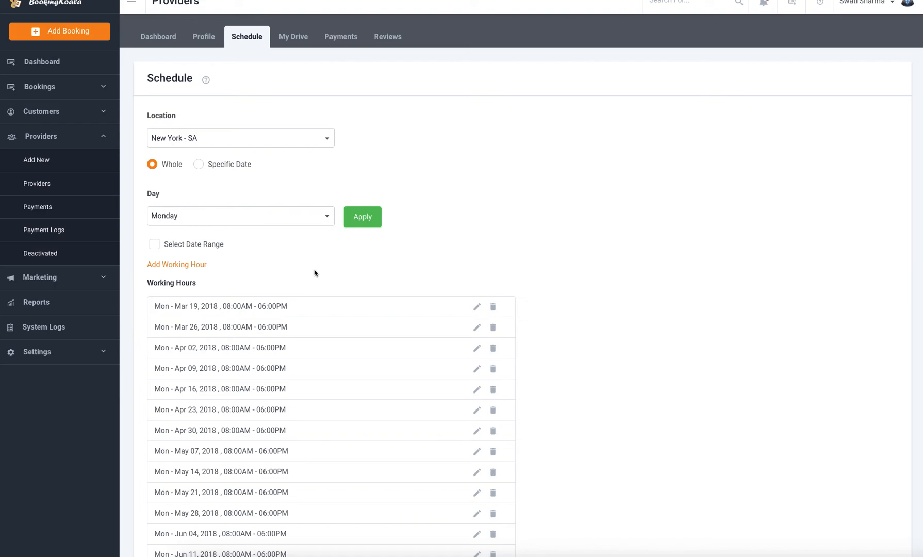
scroll(378, 256, "up", 1)
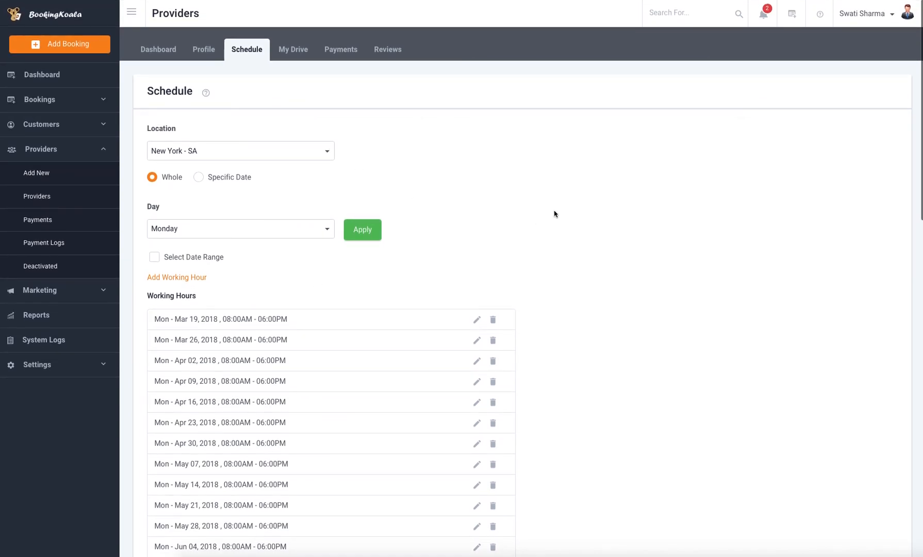
scroll(734, 521, "down", 1)
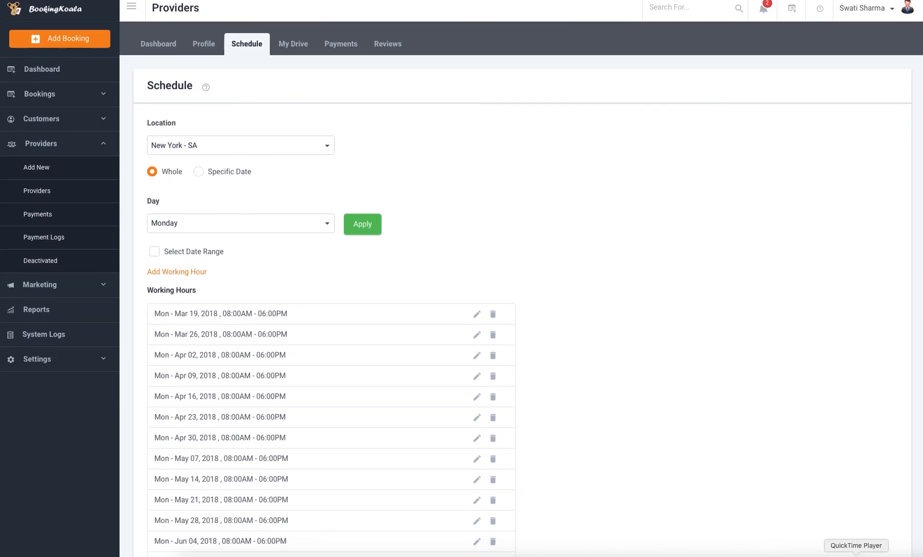